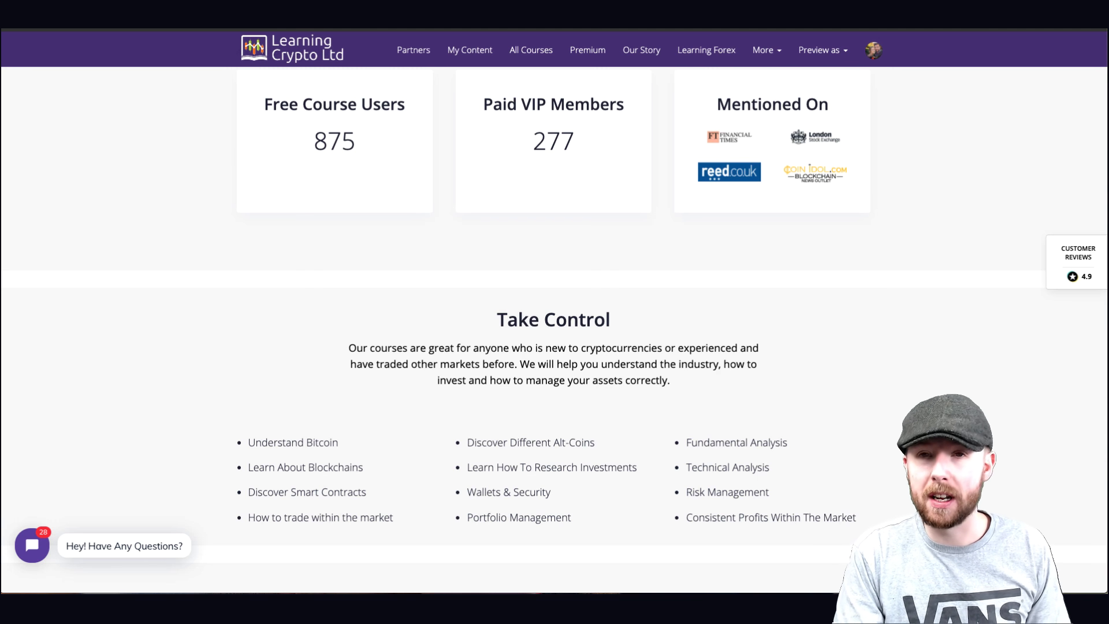
Scroll the view to bring up the weekly DOTUSDT Binance chart in TradingView.
scroll(247, 206, "up", 10)
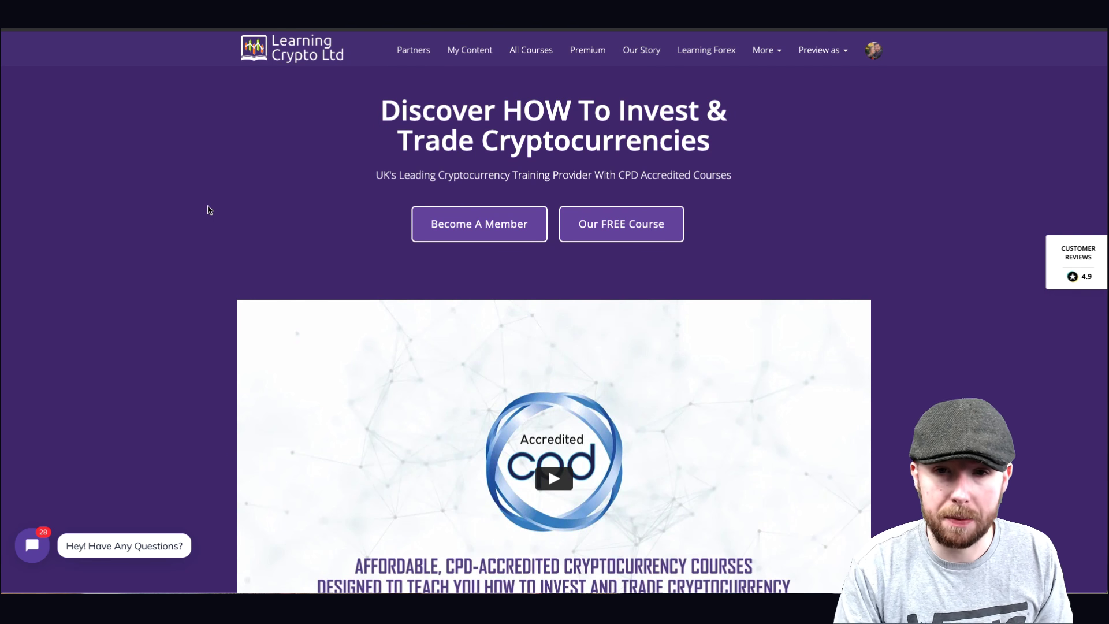
scroll(208, 208, "down", 10)
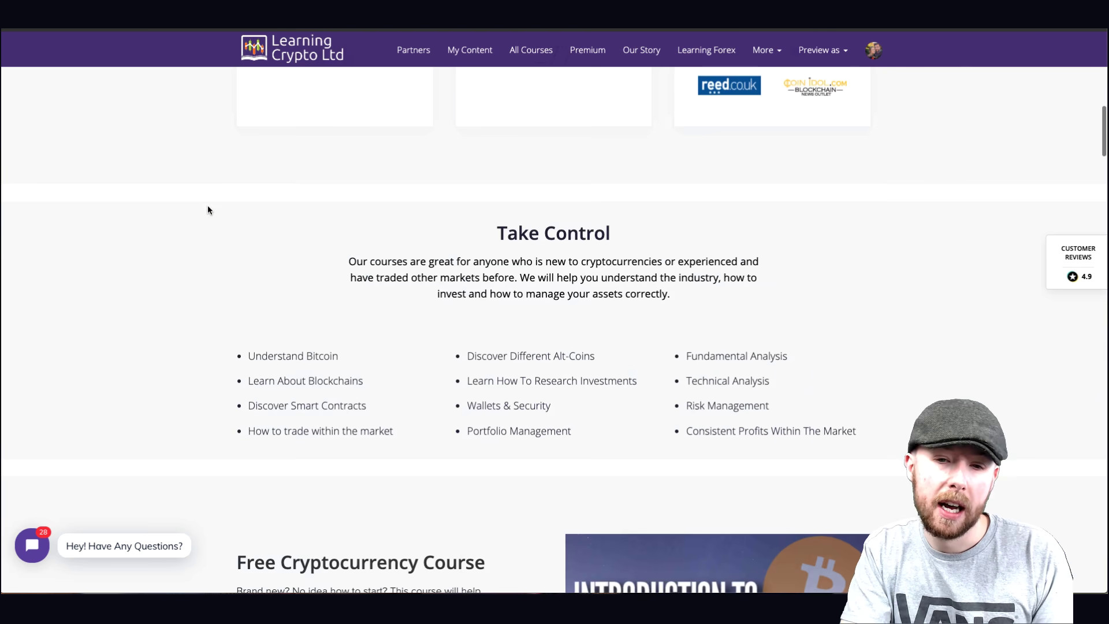
scroll(209, 209, "down", 5)
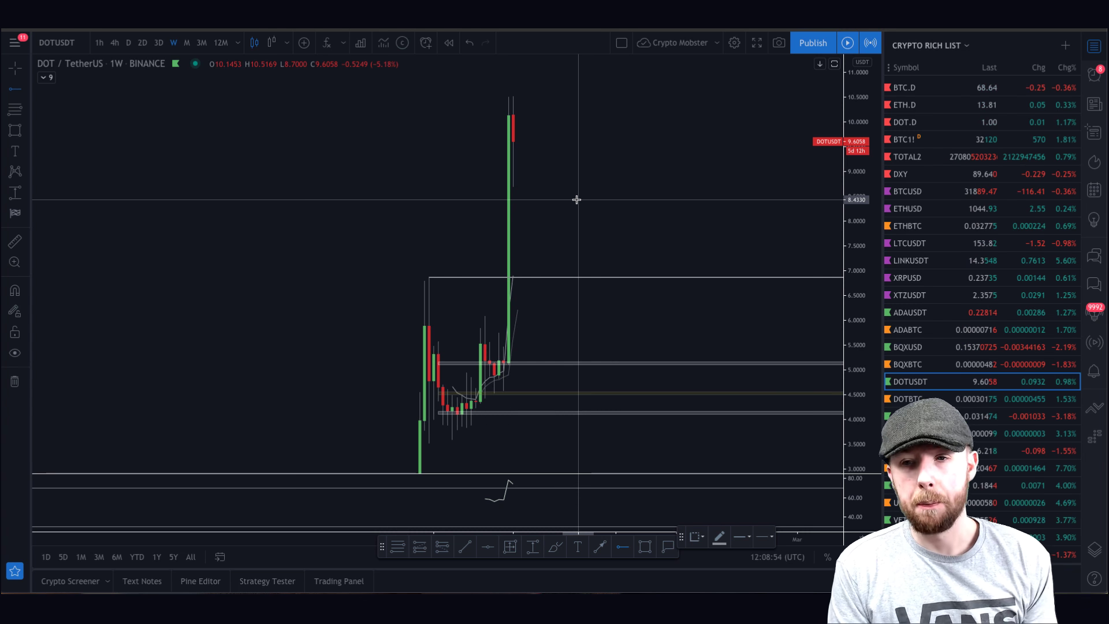
Load BTCUSD from the watchlist to show the weekly Bitcoin chart with its support and all-time-high lines.
left_click(943, 198)
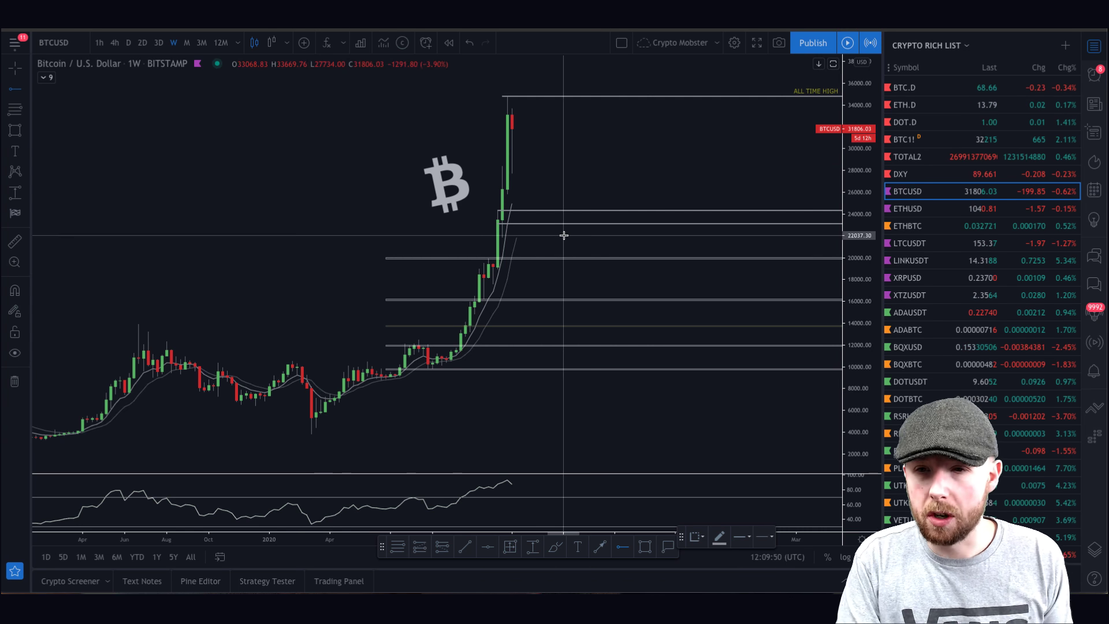
Switch to the weekly BTC.D chart and zoom out to show history back to 2019.
left_click(923, 92)
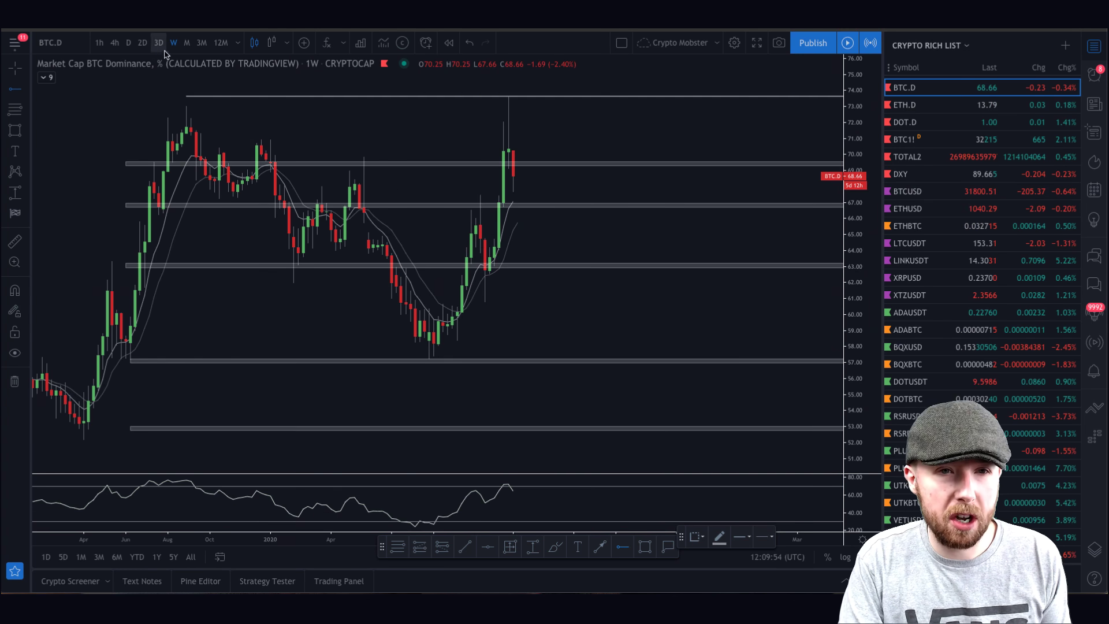
scroll(437, 160, "down", 2)
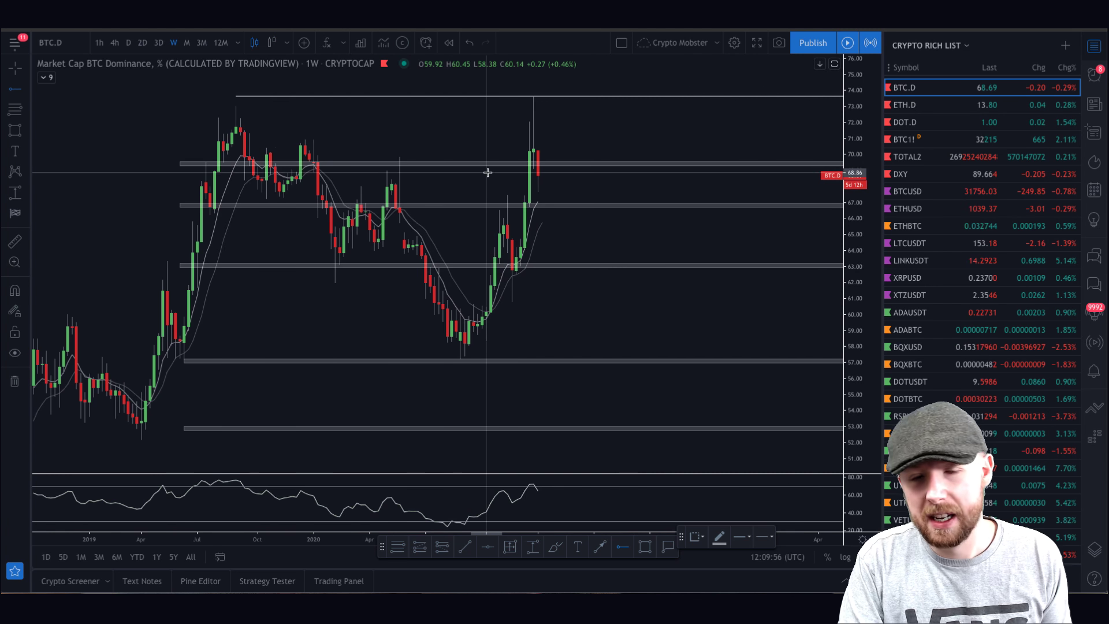
left_click_drag(859, 185, 859, 202)
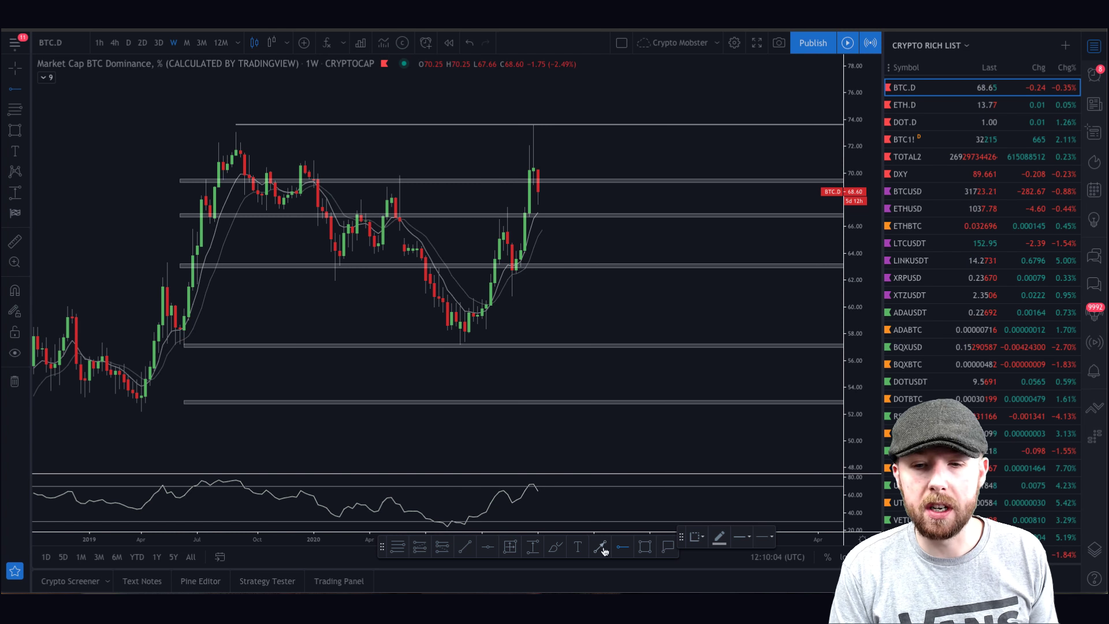
Draw a rectangle shading the recent dominance rally from its low up to its high.
left_click(645, 546)
mouse_move(457, 345)
left_mouse_down()
mouse_move(495, 227)
mouse_move(564, 148)
mouse_move(541, 123)
left_mouse_up()
left_click(656, 235)
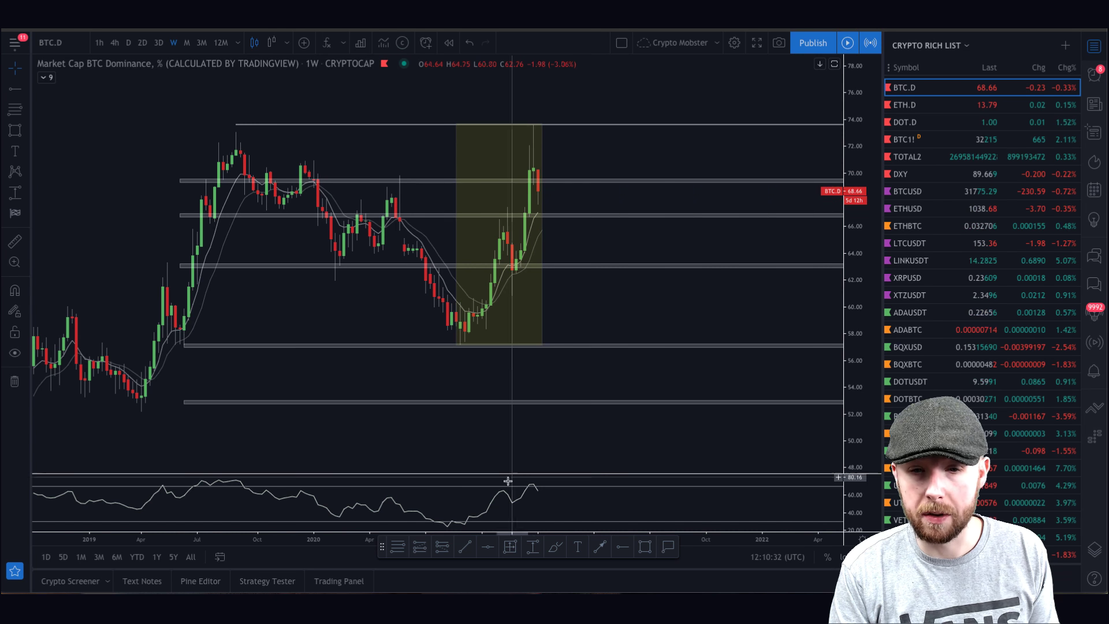
Shade the 2020 dominance drop with a rectangle styled by the green Entry template, then load ETHUSD.
left_click(645, 546)
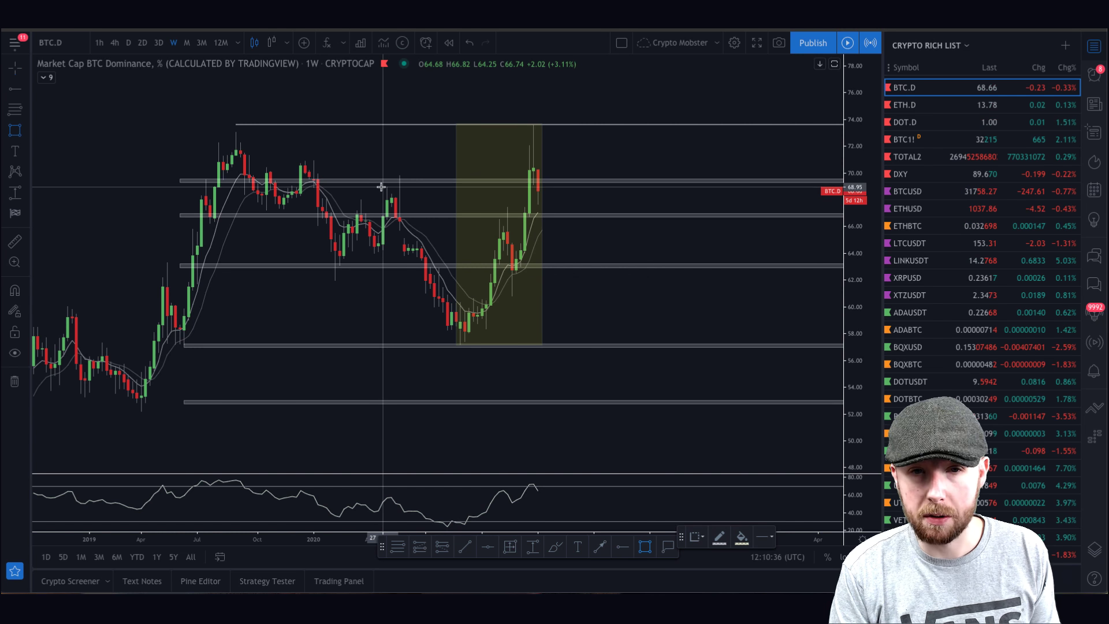
mouse_move(381, 186)
left_mouse_down()
mouse_move(477, 335)
mouse_move(456, 327)
left_mouse_up()
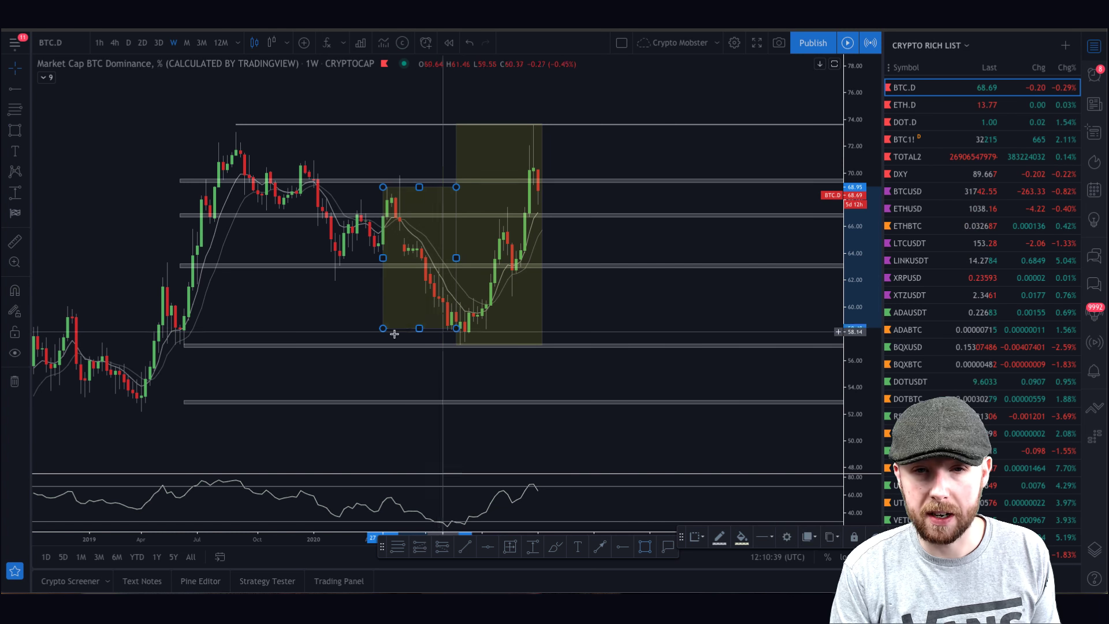
double_click(382, 305)
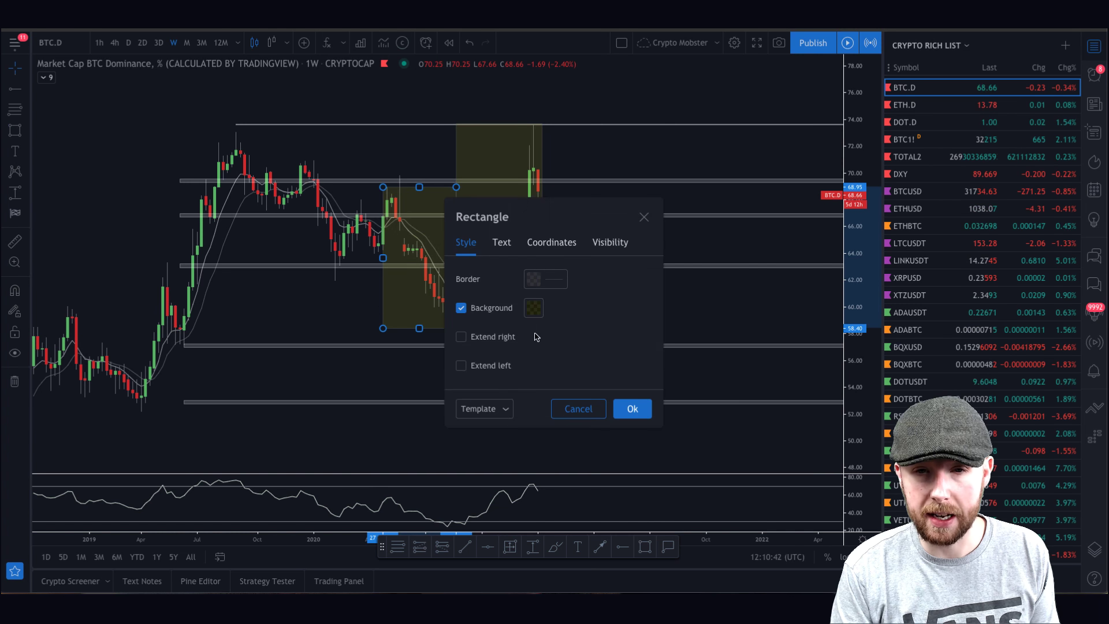
left_click(494, 407)
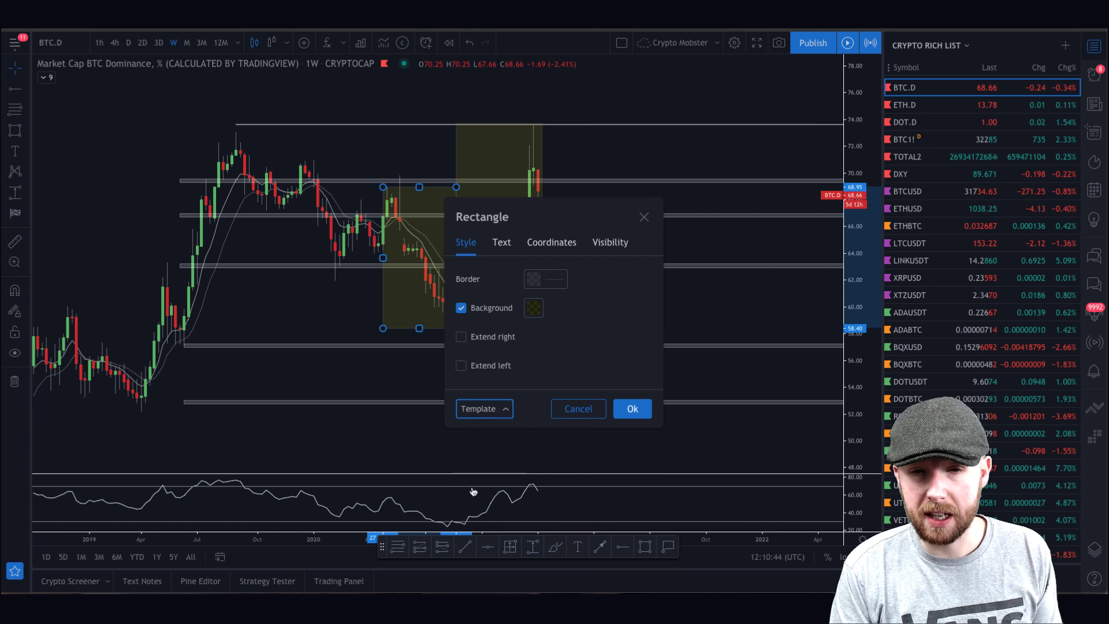
left_click(471, 494)
left_click(632, 409)
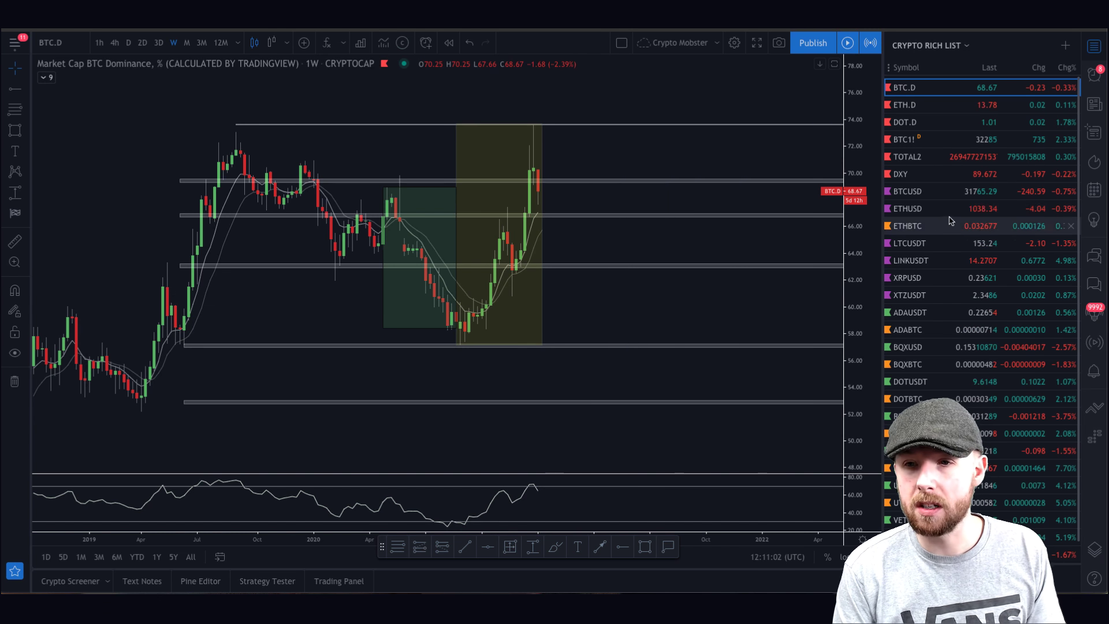
left_click(907, 209)
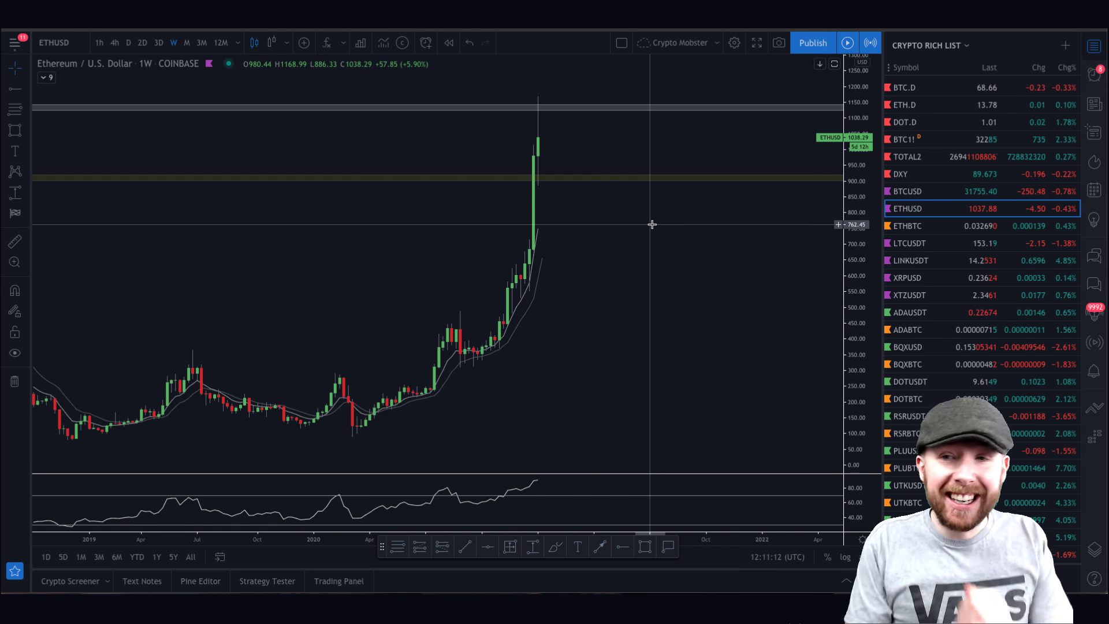
Move between ETHBTC and ETHUSD in the watchlist, lowering the drawing toolbar, ending on weekly ETHBTC.
key("Down")
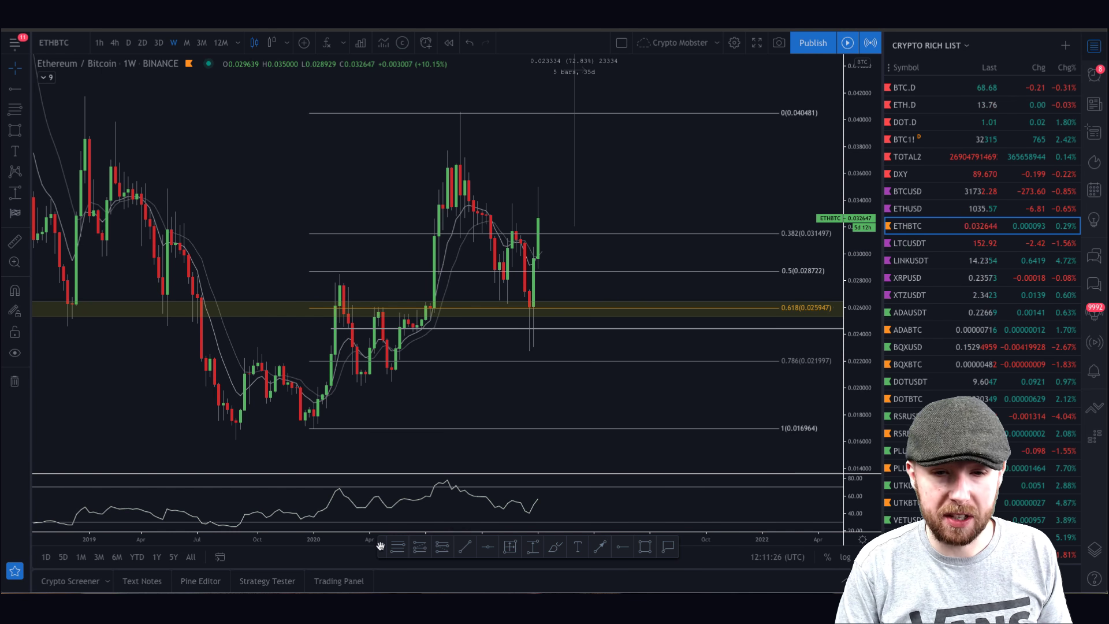
left_click_drag(381, 546, 378, 581)
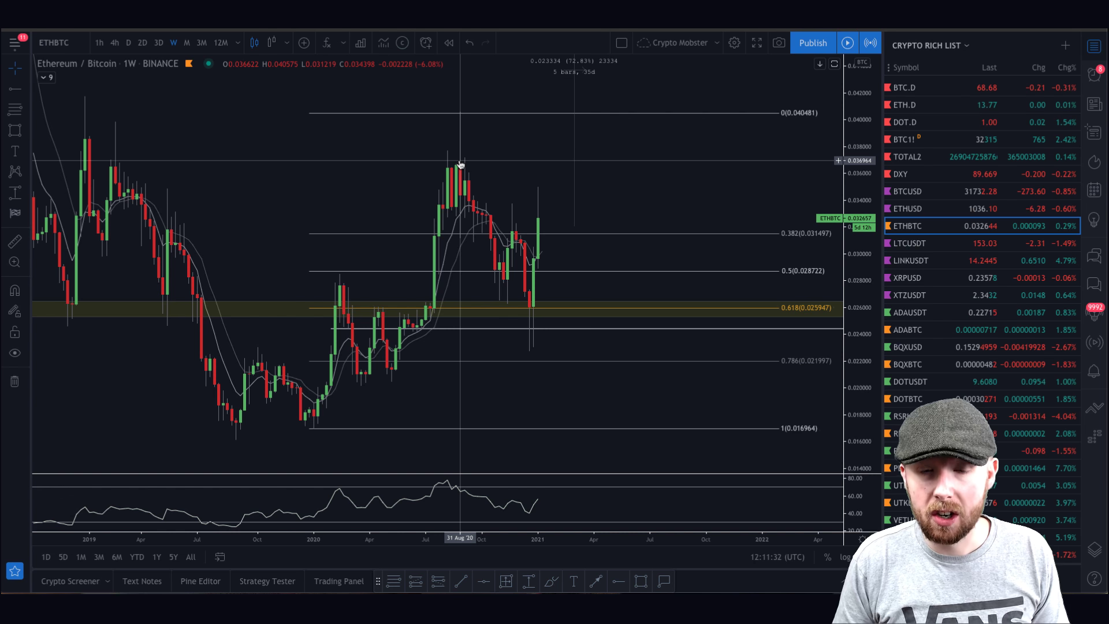
key("Up")
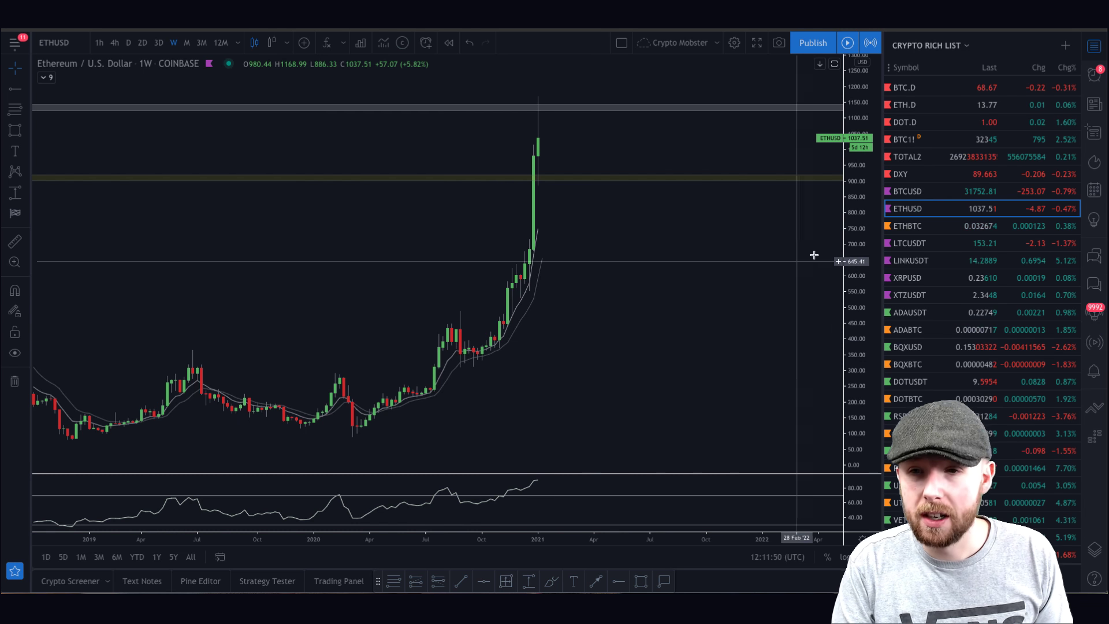
key("Down")
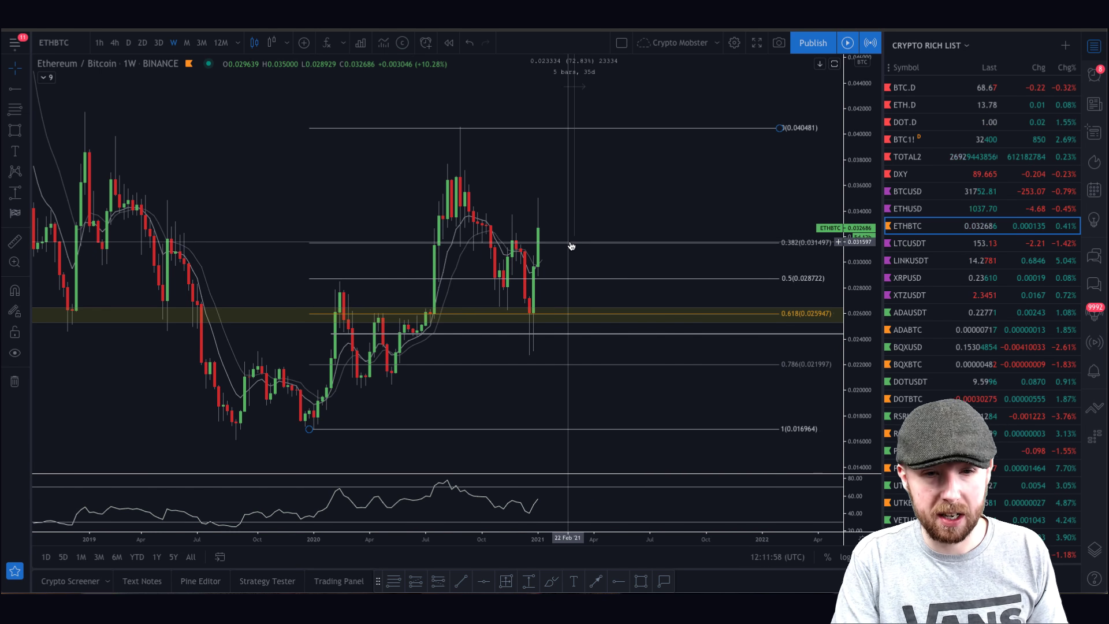
Pan to 2017–2018 and compress the ETH/BTC price scale to reveal Fibonacci extensions, then return to BTC.D.
left_click_drag(571, 246, 795, 176)
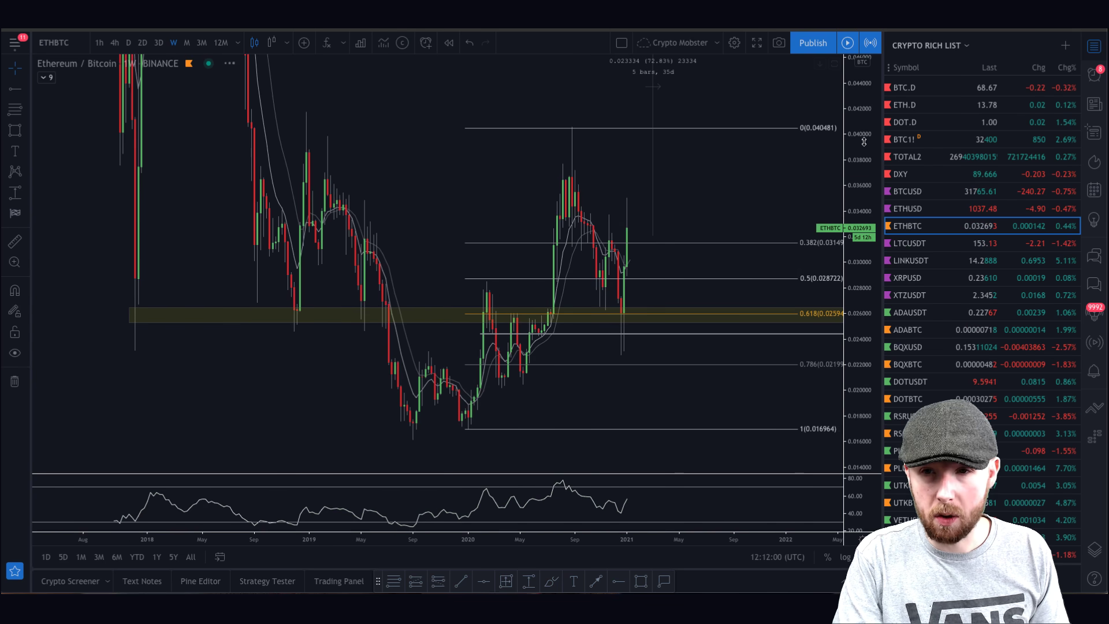
left_click_drag(866, 242, 869, 300)
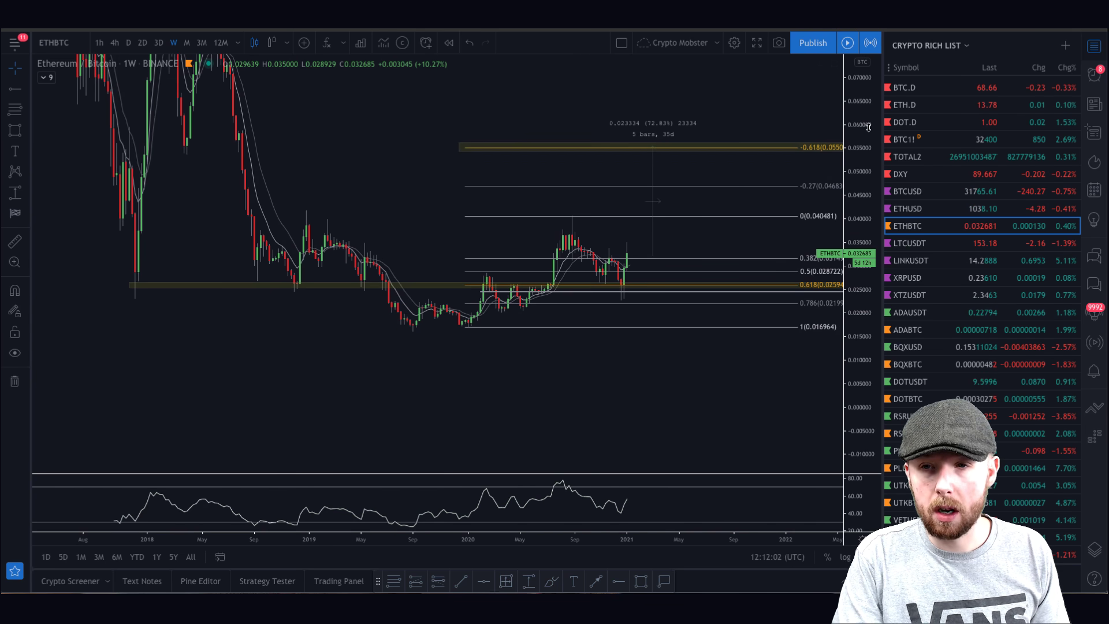
mouse_move(871, 242)
left_mouse_down()
mouse_move(872, 211)
mouse_move(870, 237)
left_mouse_up()
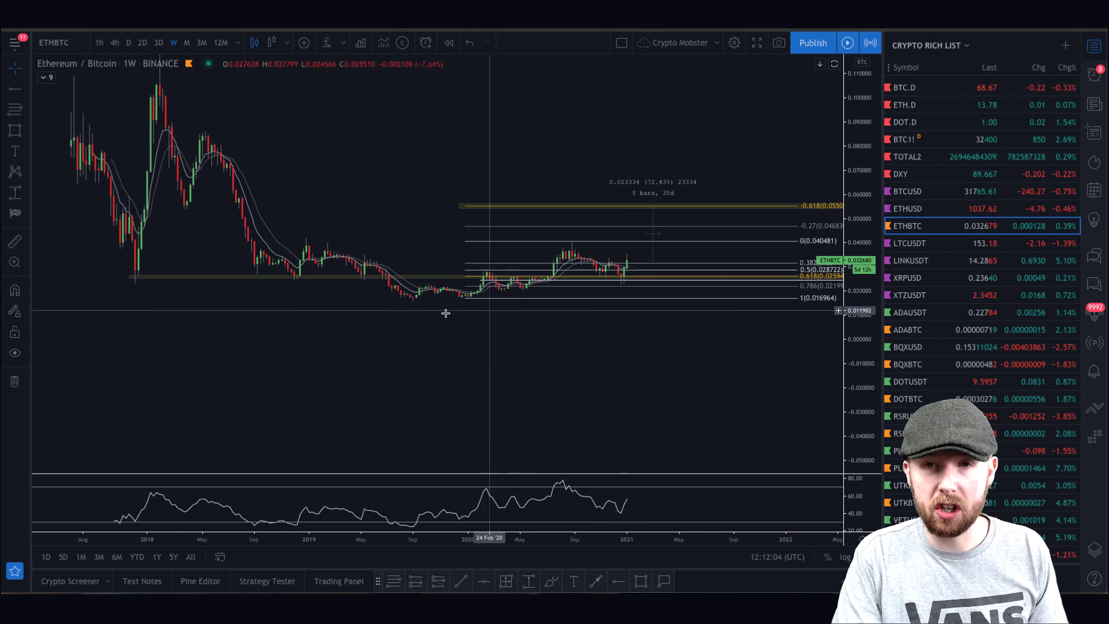
scroll(334, 312, "up", 1)
scroll(335, 312, "up", 2)
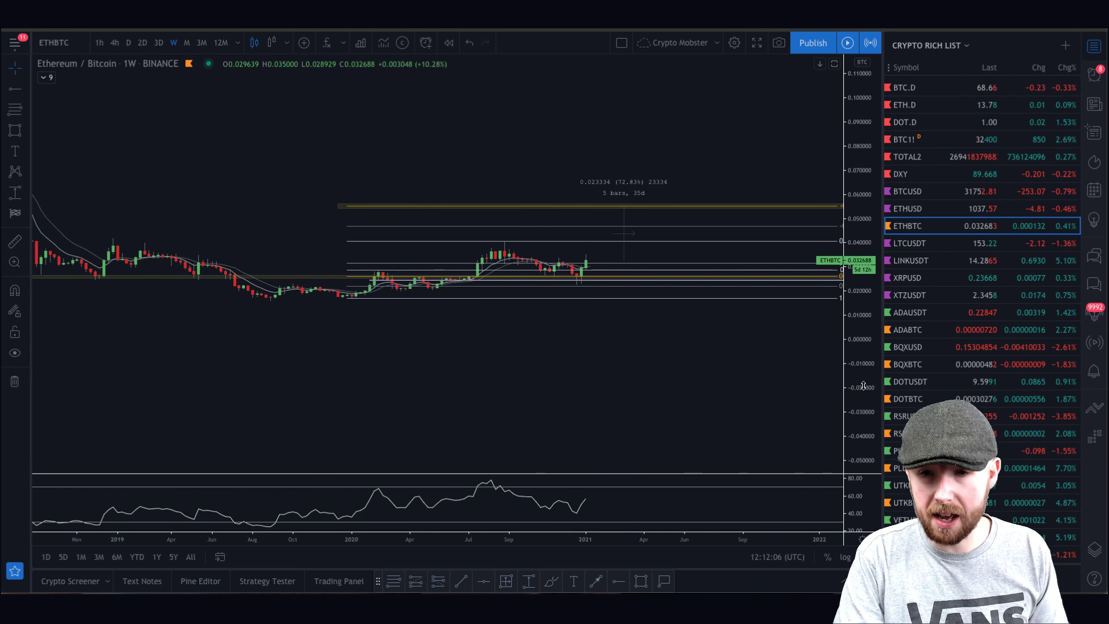
mouse_move(846, 300)
left_mouse_down()
mouse_move(843, 261)
mouse_move(752, 223)
left_mouse_up()
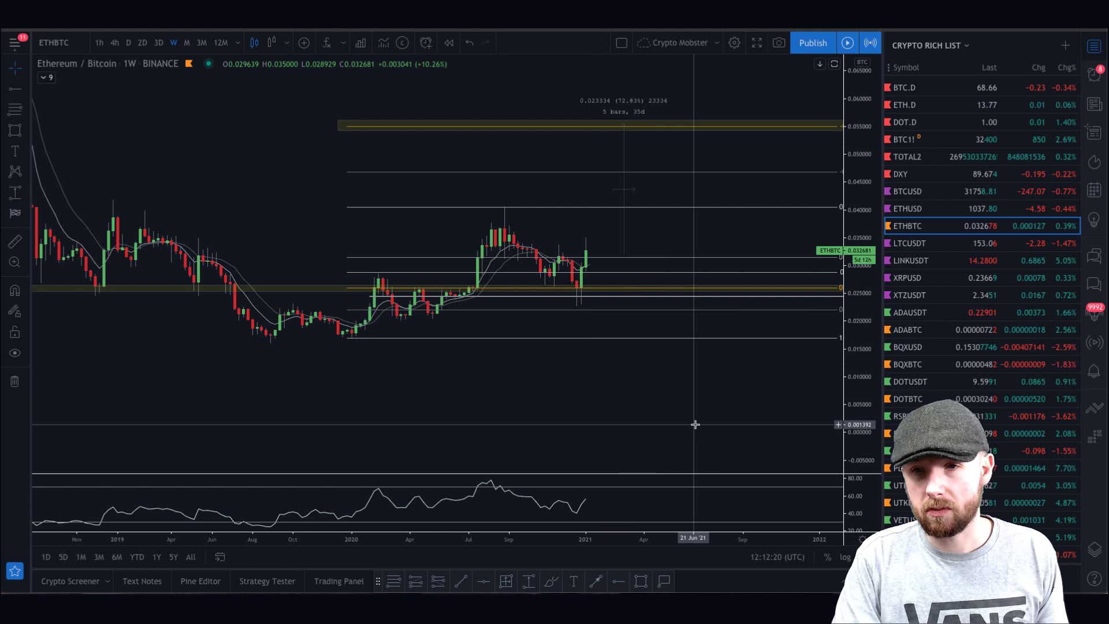
key("Up")
key("Up")
key("Up")
key("Up")
key("Up")
key("Up")
key("Up")
key("Up")
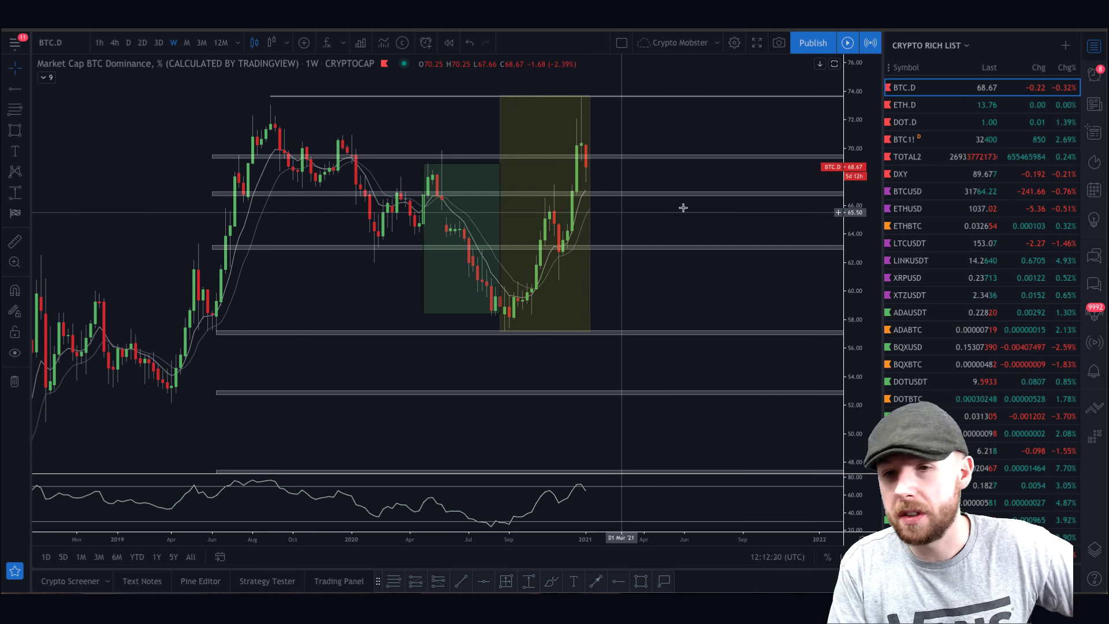
Select ETHUSD in the watchlist to bring back the weekly Ethereum Coinbase chart.
left_click(905, 210)
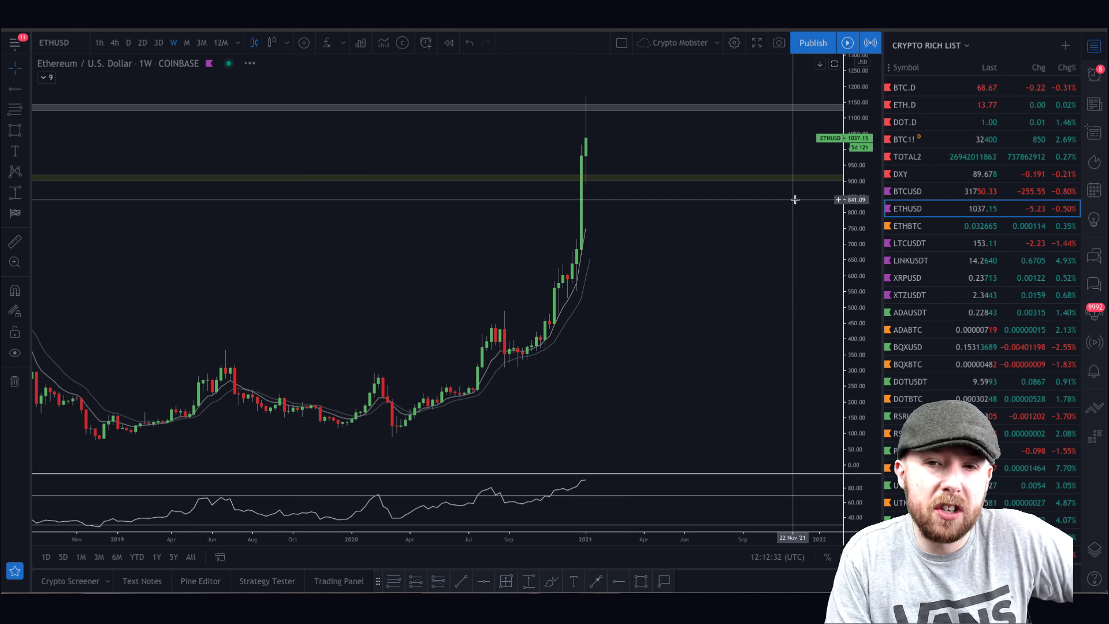